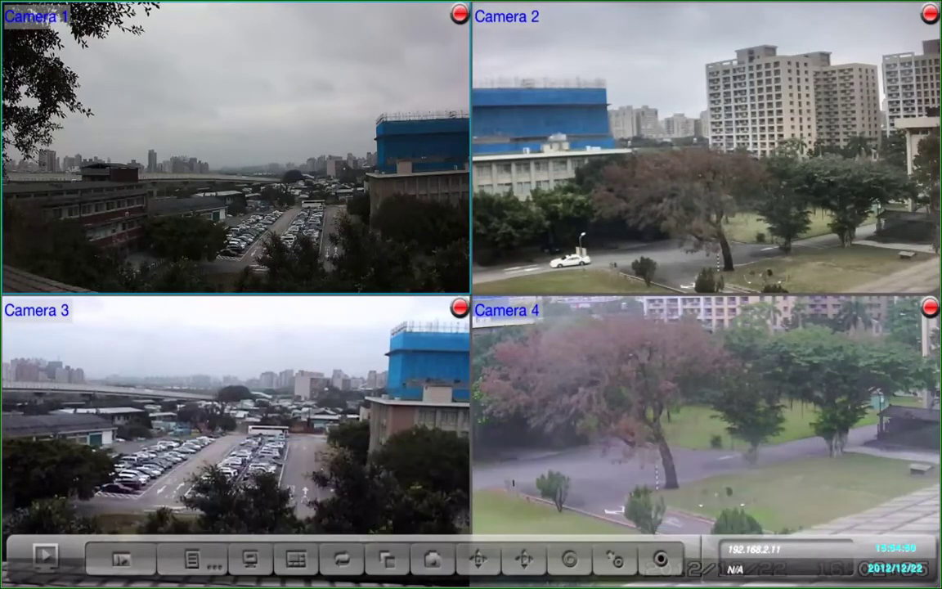
Open the Network Settings of the recorder and go to the setup of LAN 1, LAN 2 and built-in DHCP.
key("Right")
key("Right")
key("Right")
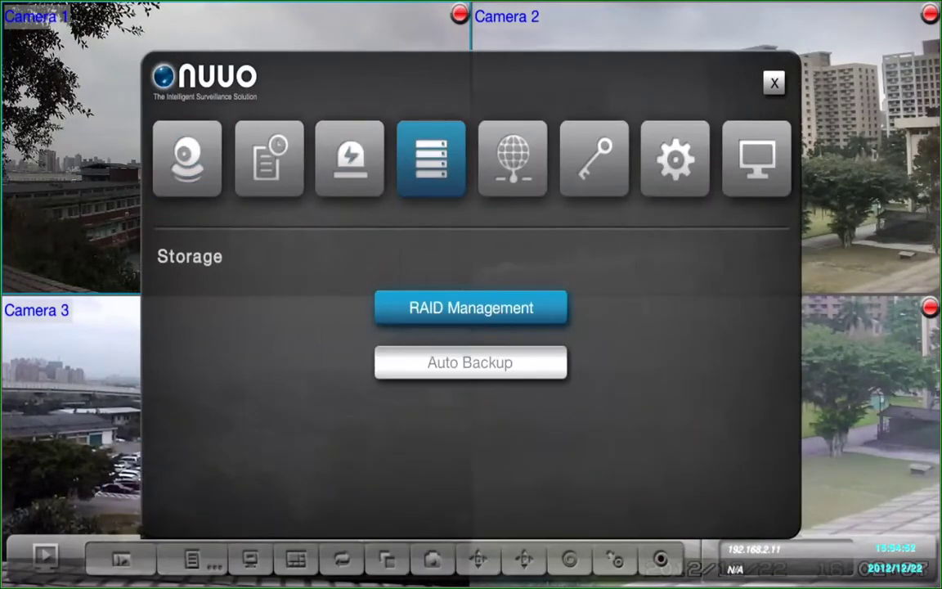
key("Right")
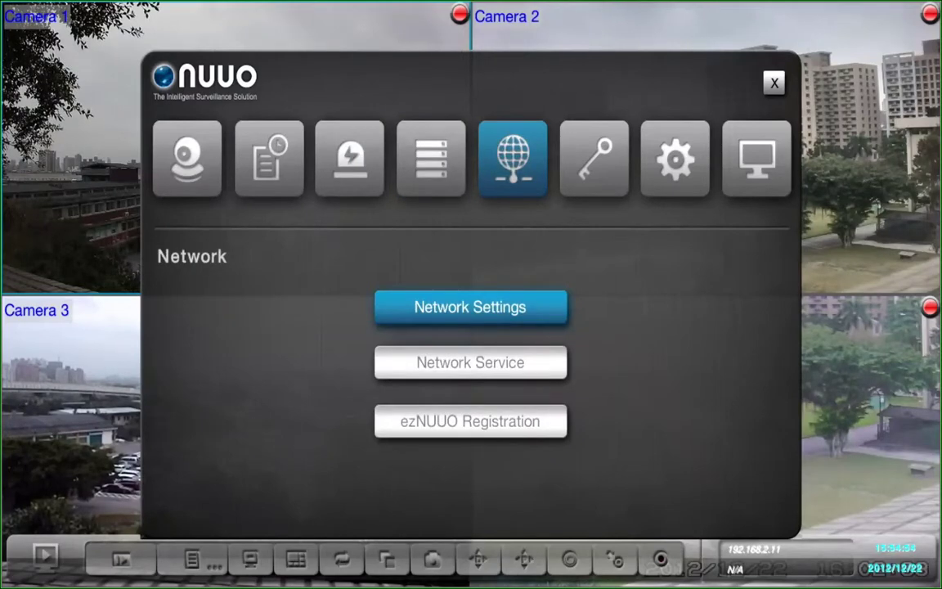
key("Return")
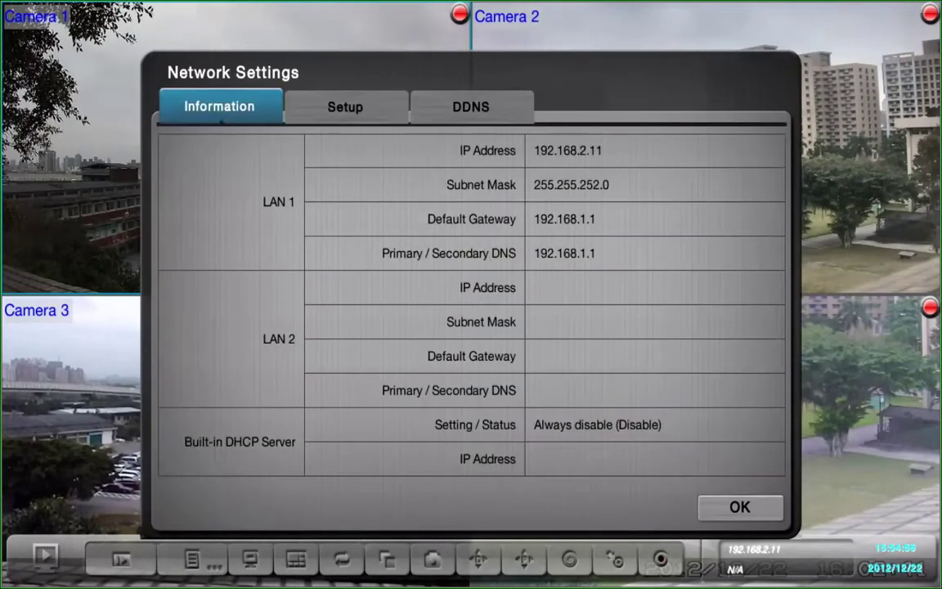
key("Right")
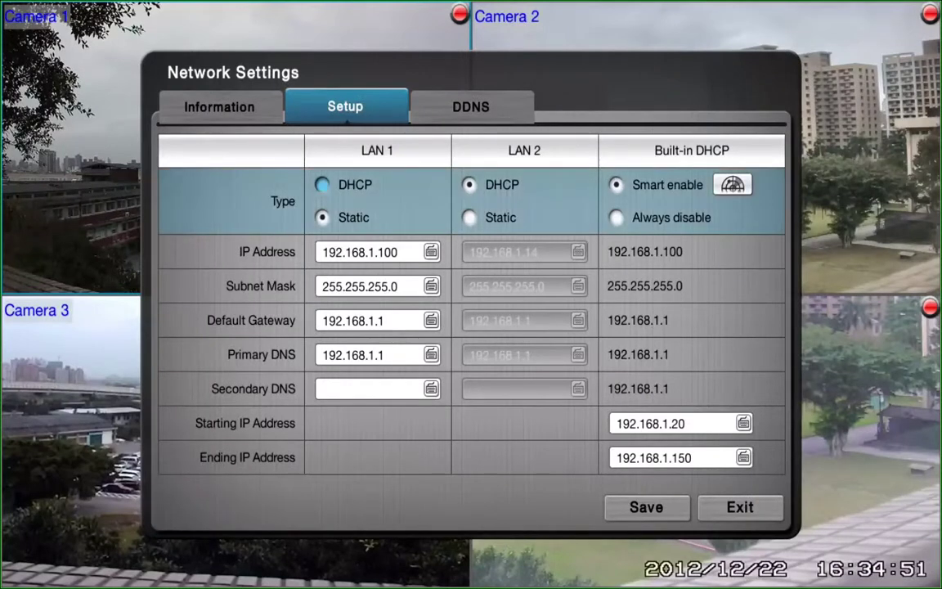
Run the external DHCP server detection for the built-in DHCP and dismiss its result.
key("Right")
key("Right")
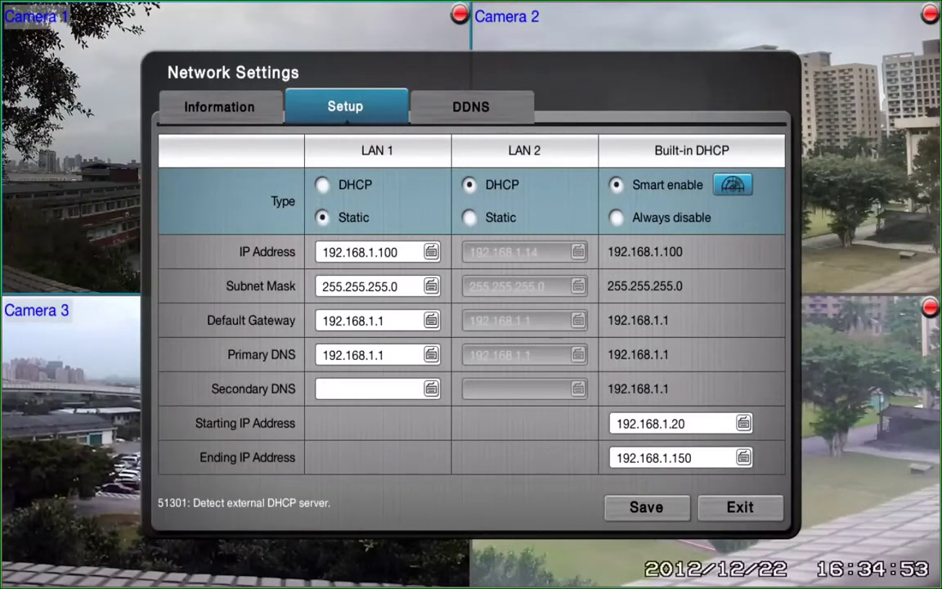
key("Return")
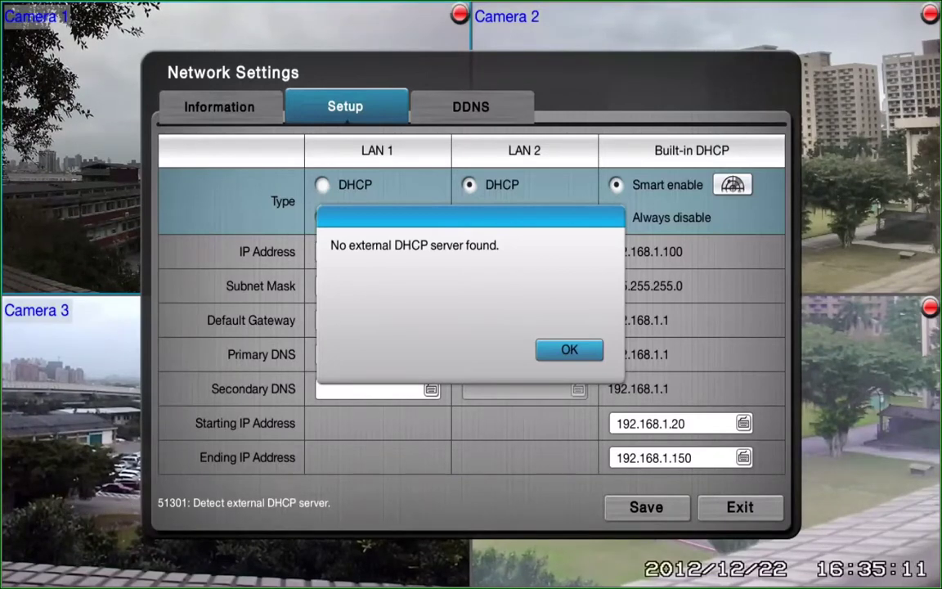
key("Return")
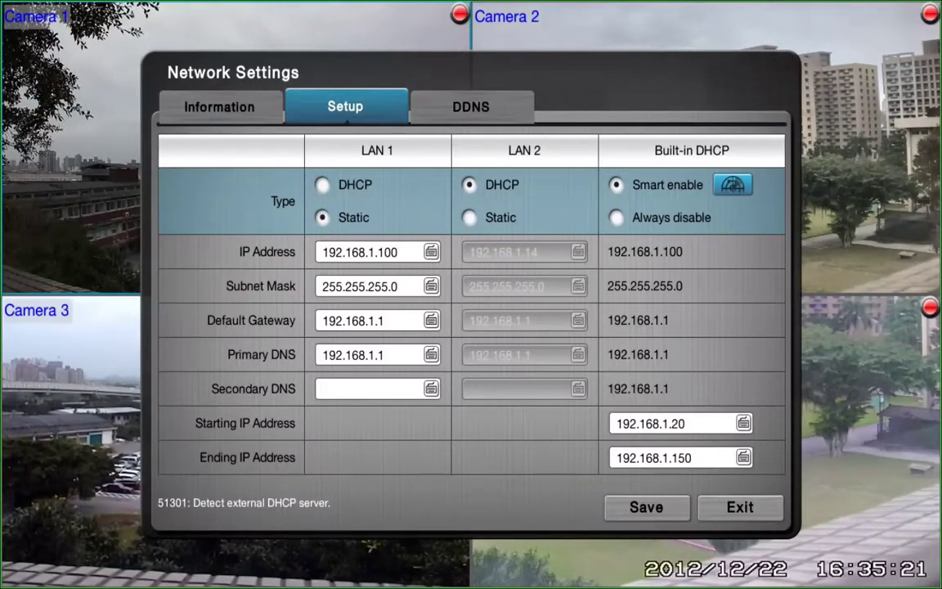
Examine the connection types, the LAN 1 static address fields, and the built-in DHCP's starting and ending IP addresses.
key("Left")
key("Left")
key("Left")
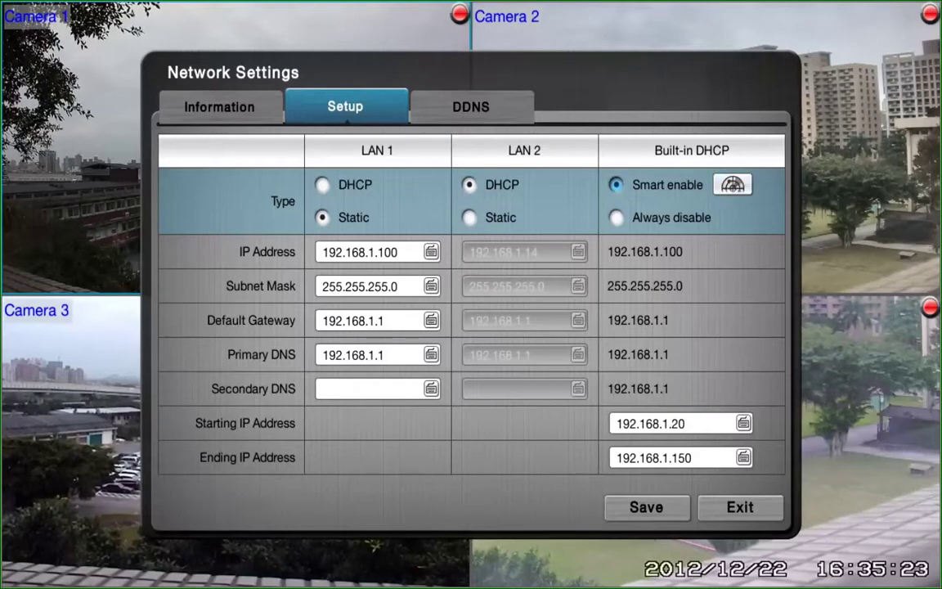
key("Down")
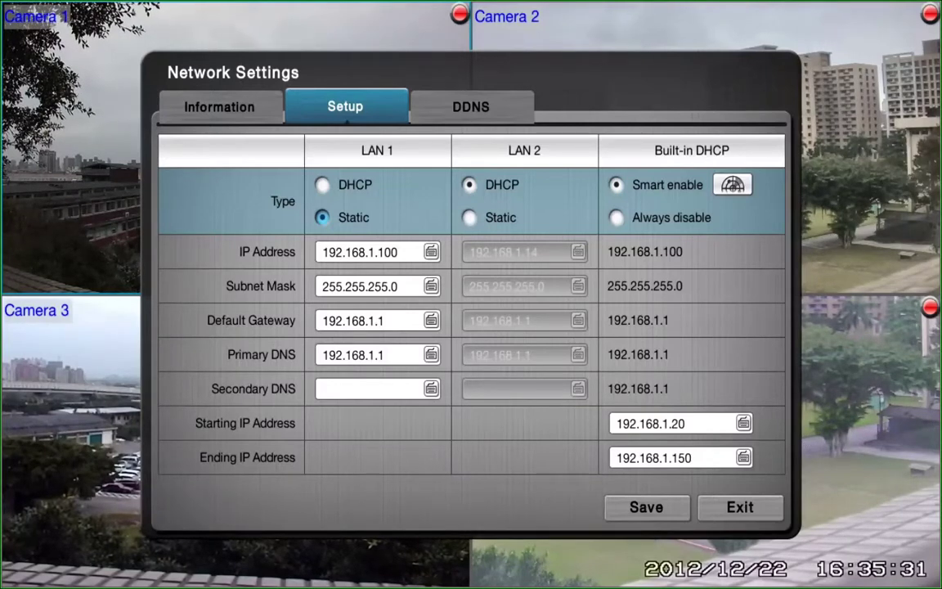
key("Right")
key("Right")
key("Down")
key("Down")
key("Down")
key("Down")
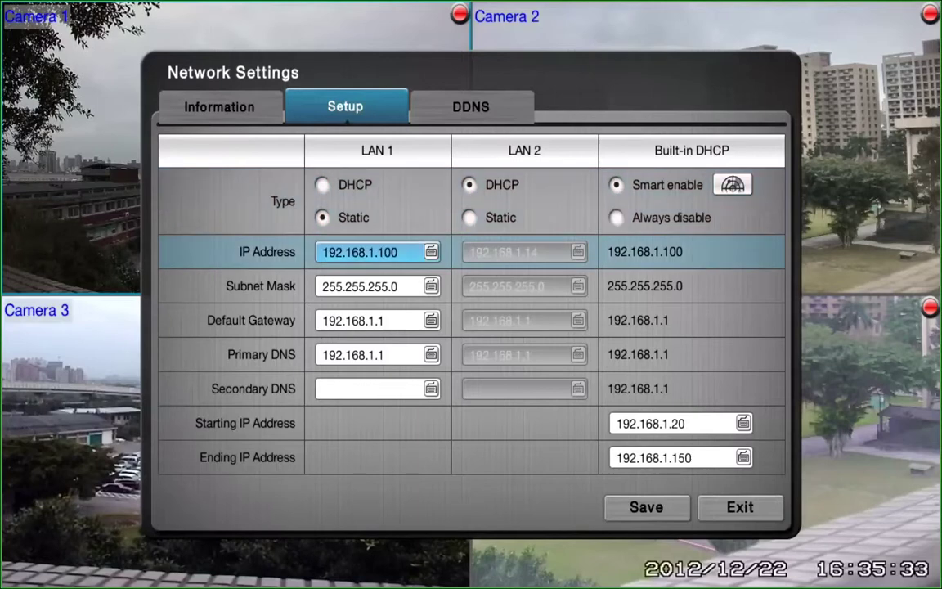
key("Down")
key("Down")
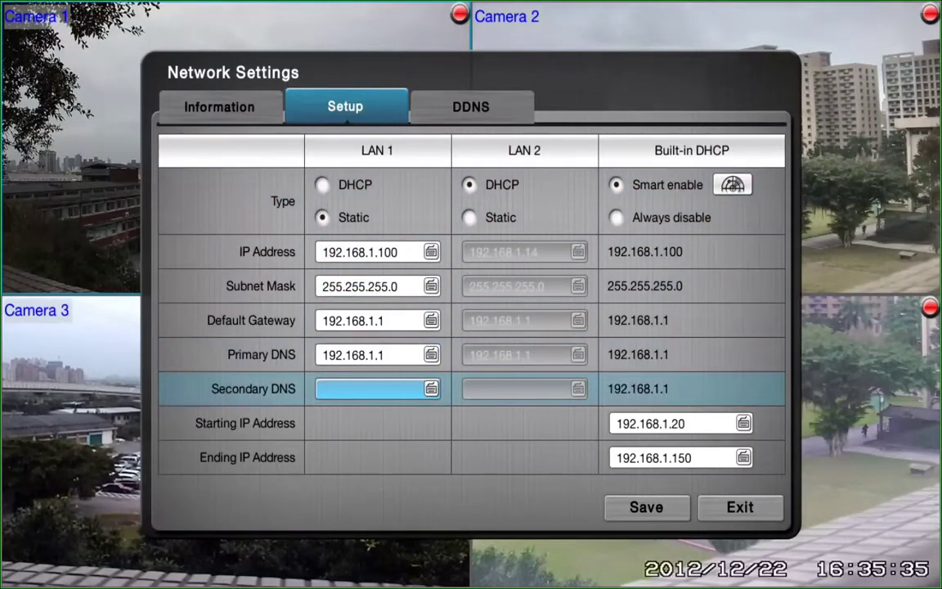
key("Down")
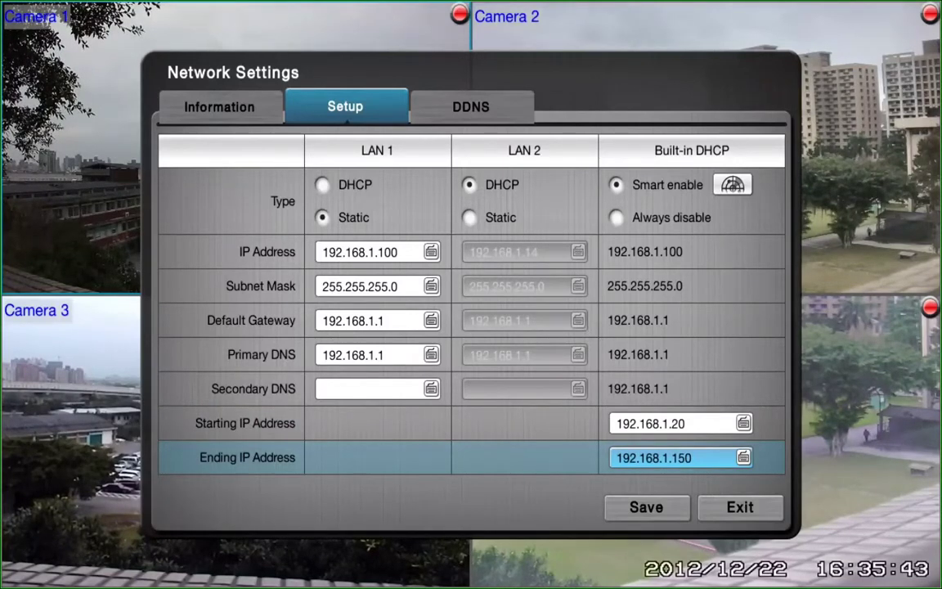
Save the network setup with LAN 1 on Static and built-in DHCP on Smart enable, and view the network information.
key("Return")
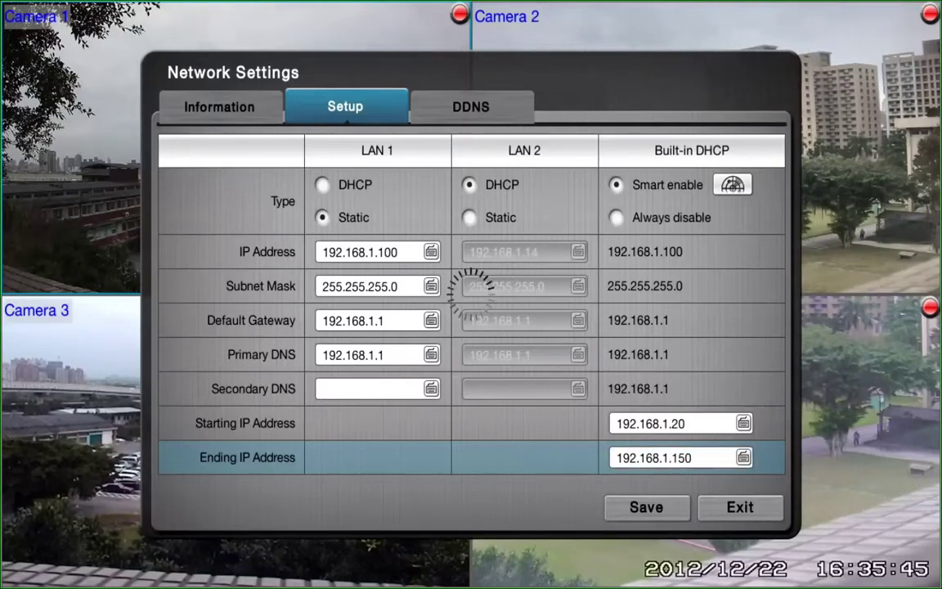
key("Return")
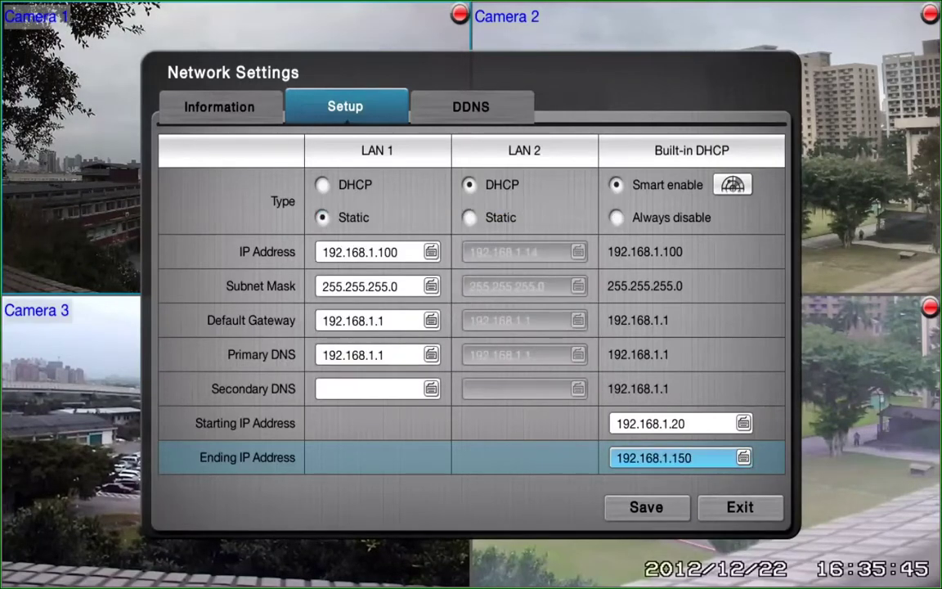
key("Down")
key("Return")
key("Left")
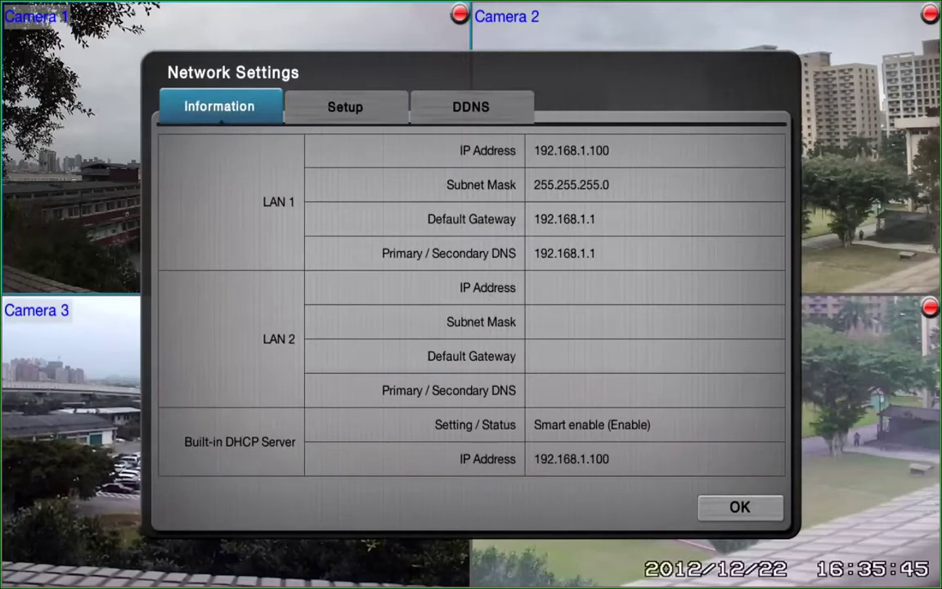
Detect any external DHCP server from the network setup and choose Always disable for the built-in DHCP.
key("Down")
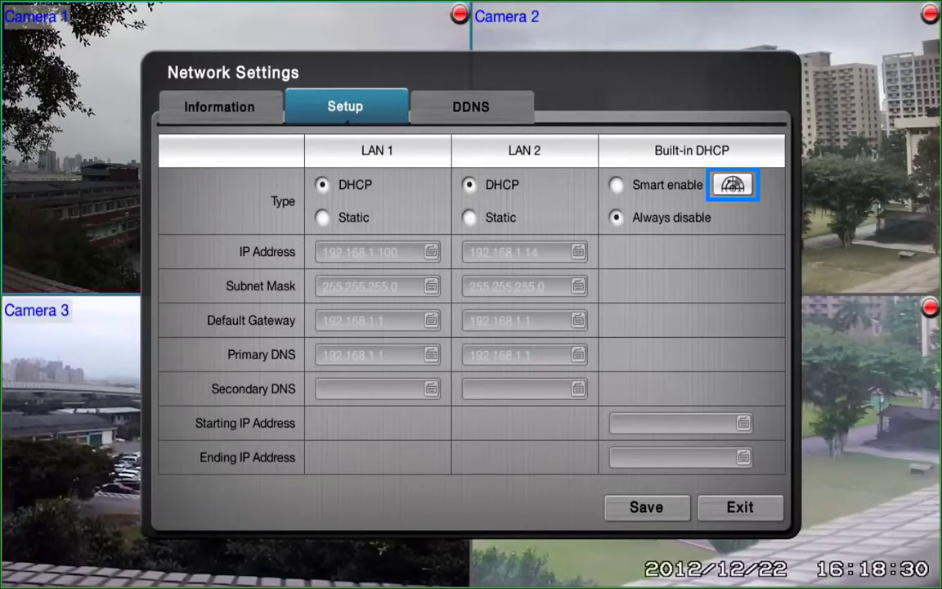
key("Down")
key("Right")
key("Right")
key("Right")
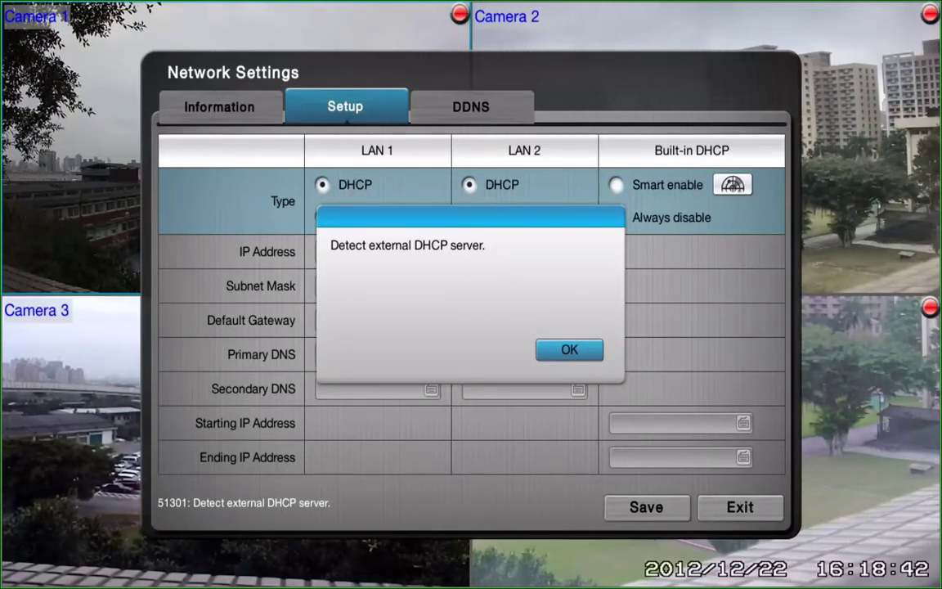
key("Return")
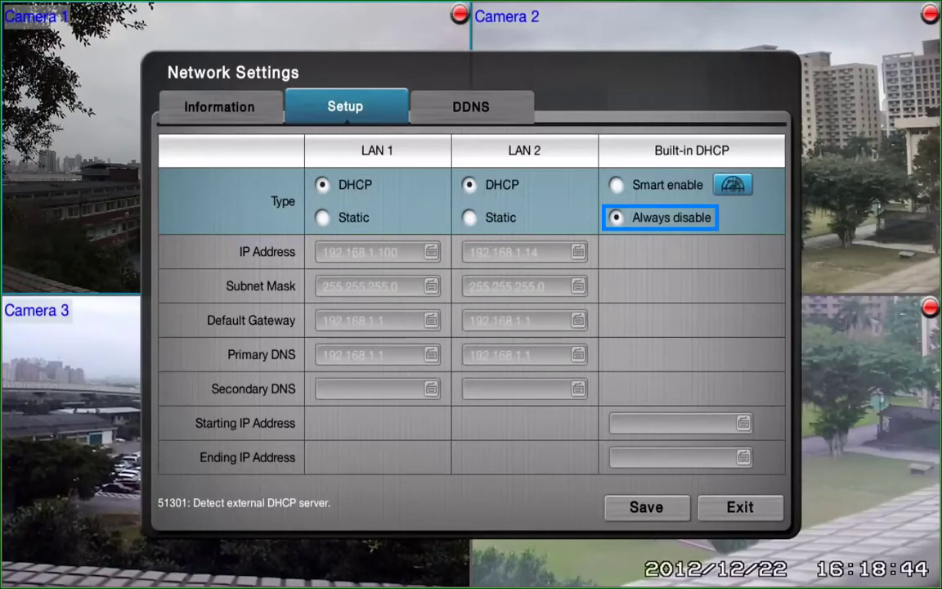
left_click(617, 218)
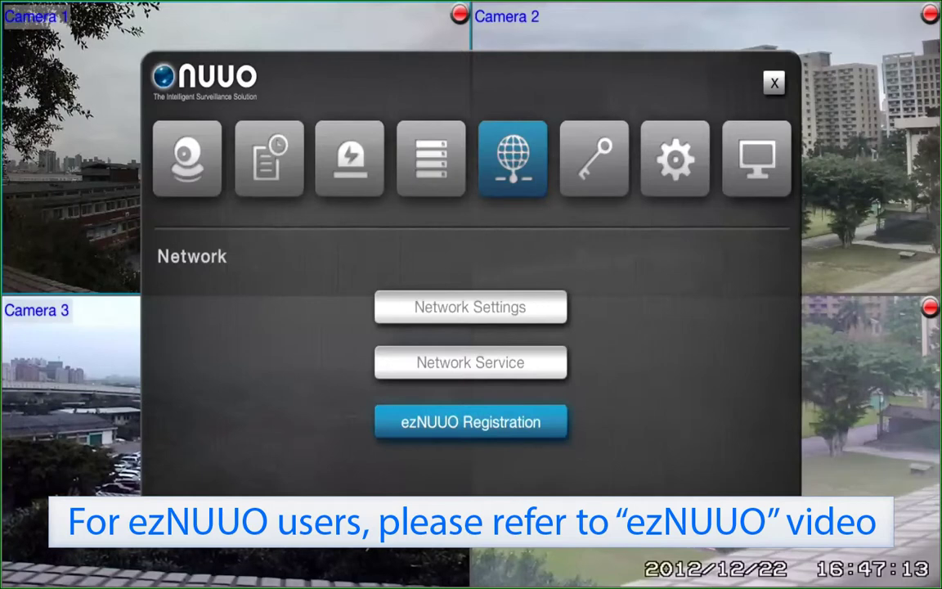
Open the Network Service settings and review the management, live stream, playback and CMS server ports and connection limits.
key("Up")
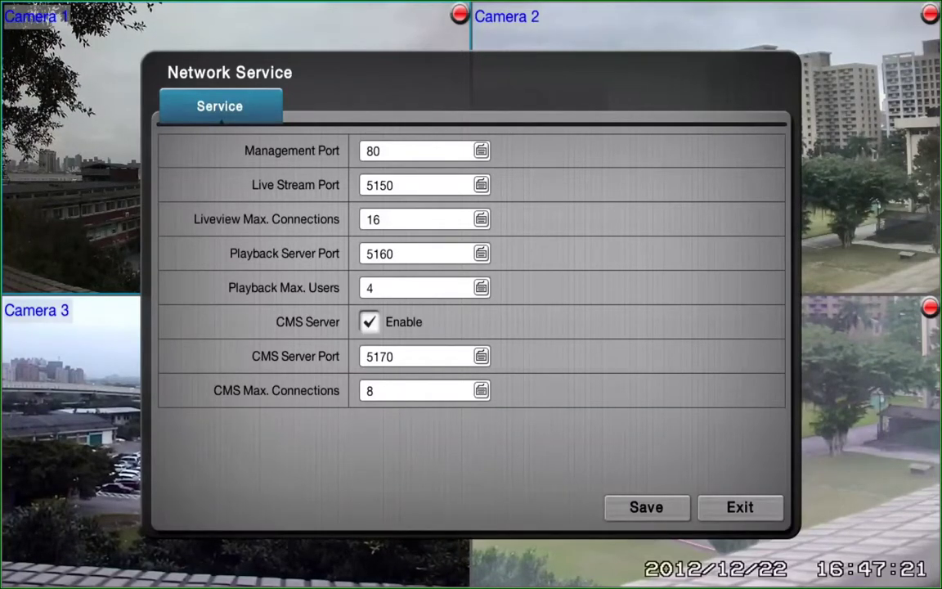
left_click(416, 150)
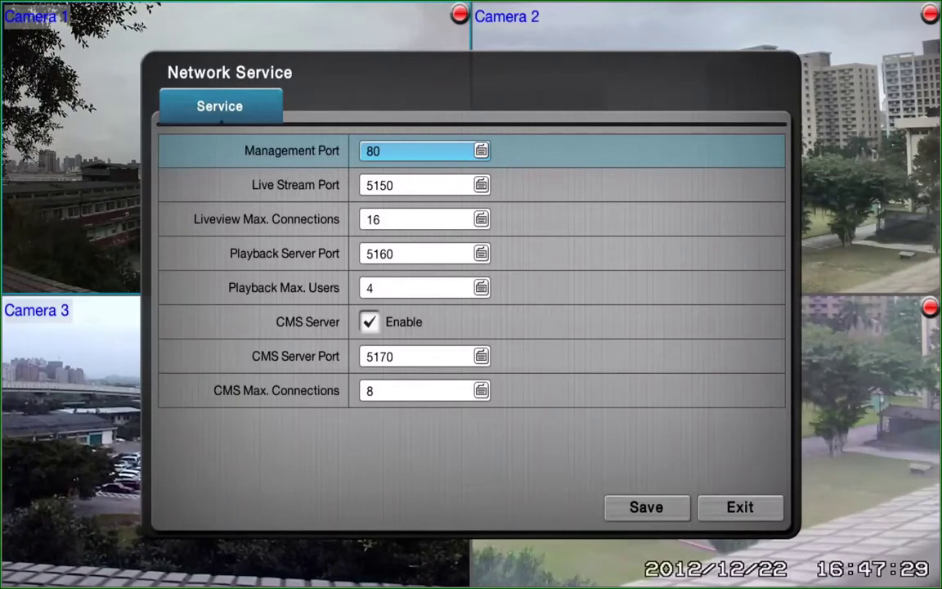
left_click(417, 185)
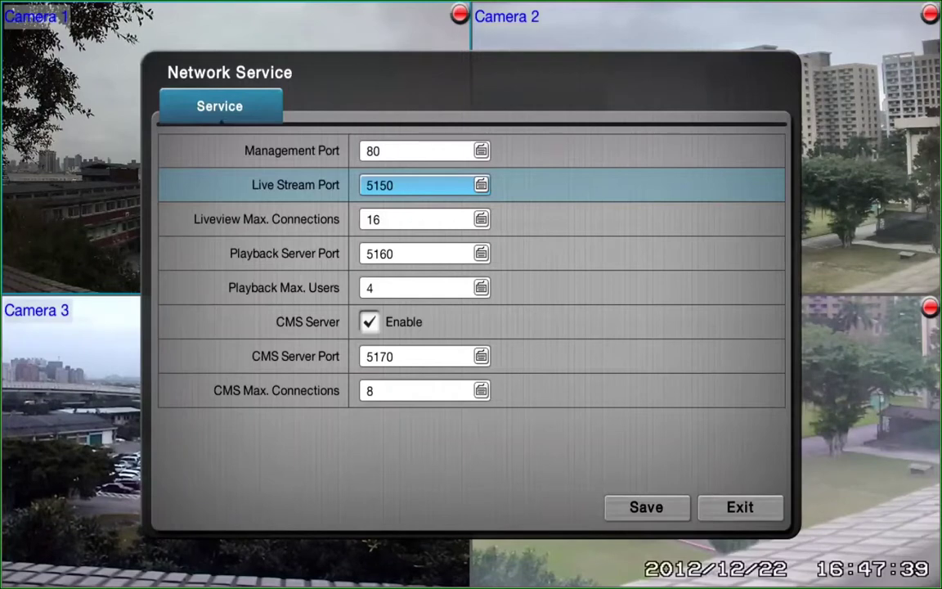
key("Down")
key("Down")
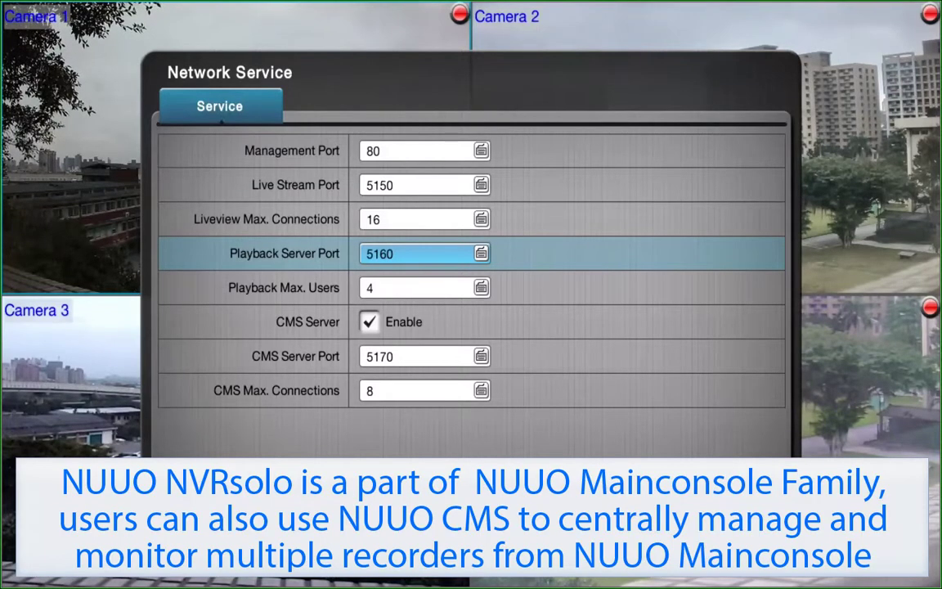
key("Down")
key("Down")
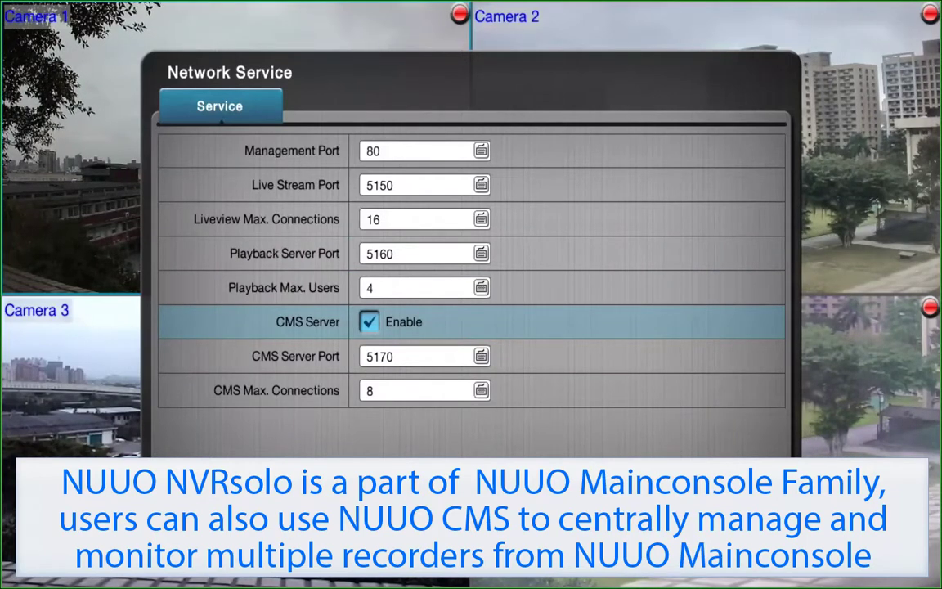
key("Down")
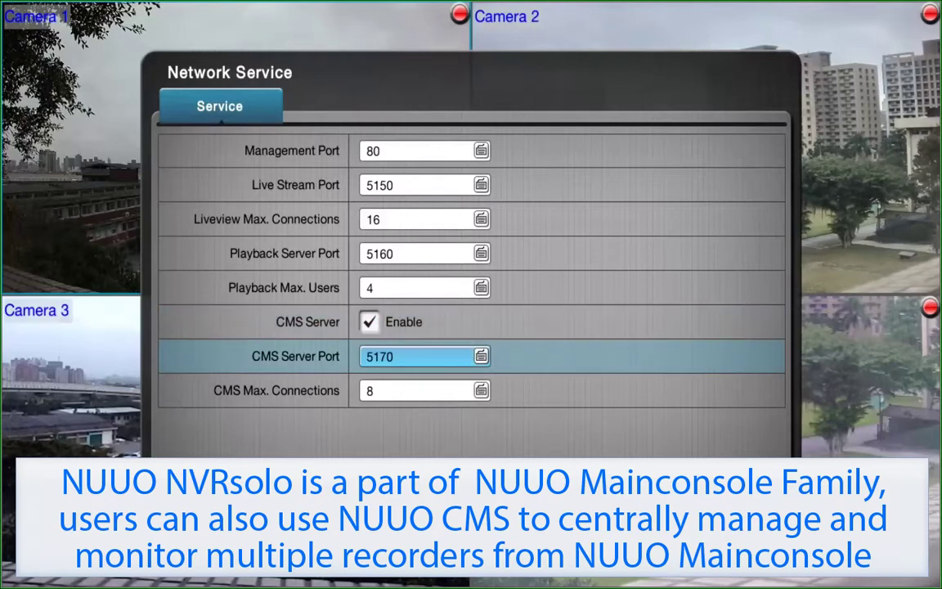